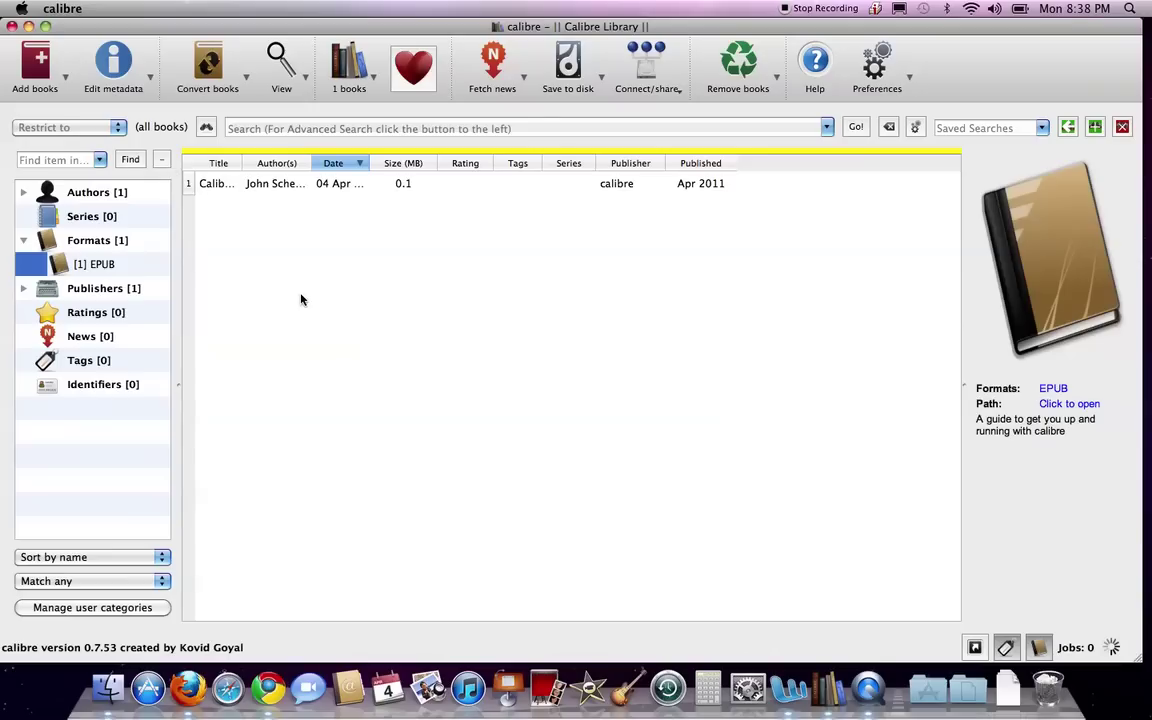
Import 'To Kill a Mockingbird etext.pdf' from Downloads into the calibre library
{"action": "left_click", "coordinate": [58, 84]}
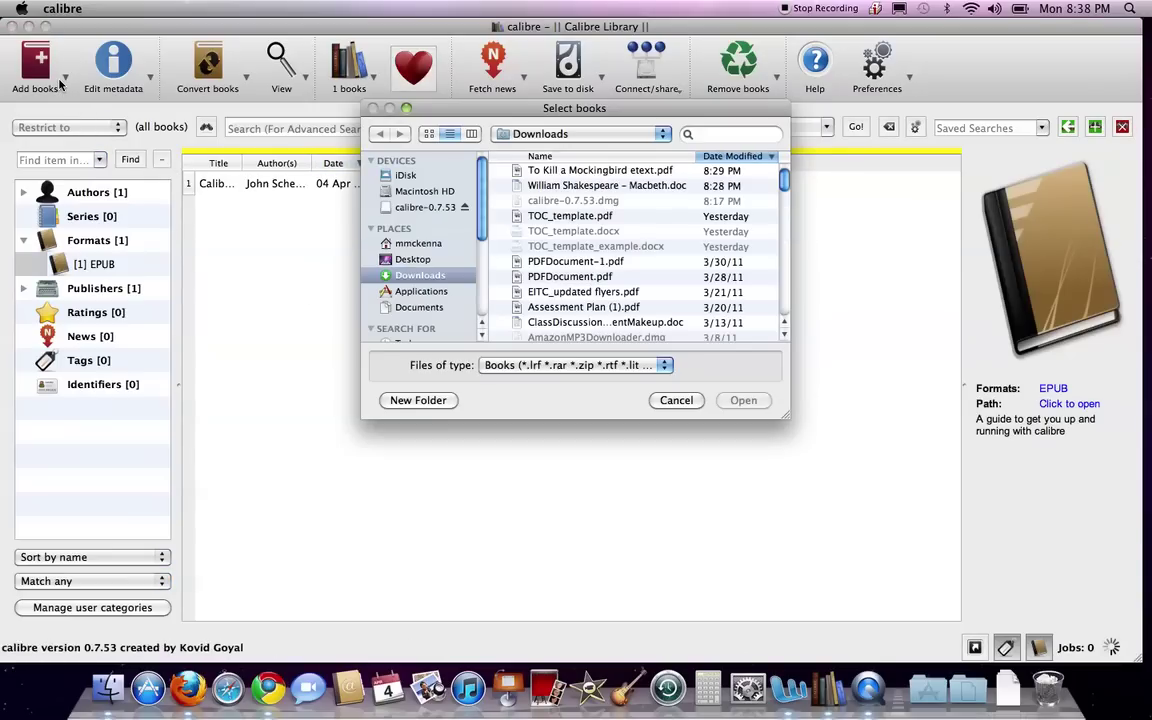
{"action": "left_click", "coordinate": [517, 172]}
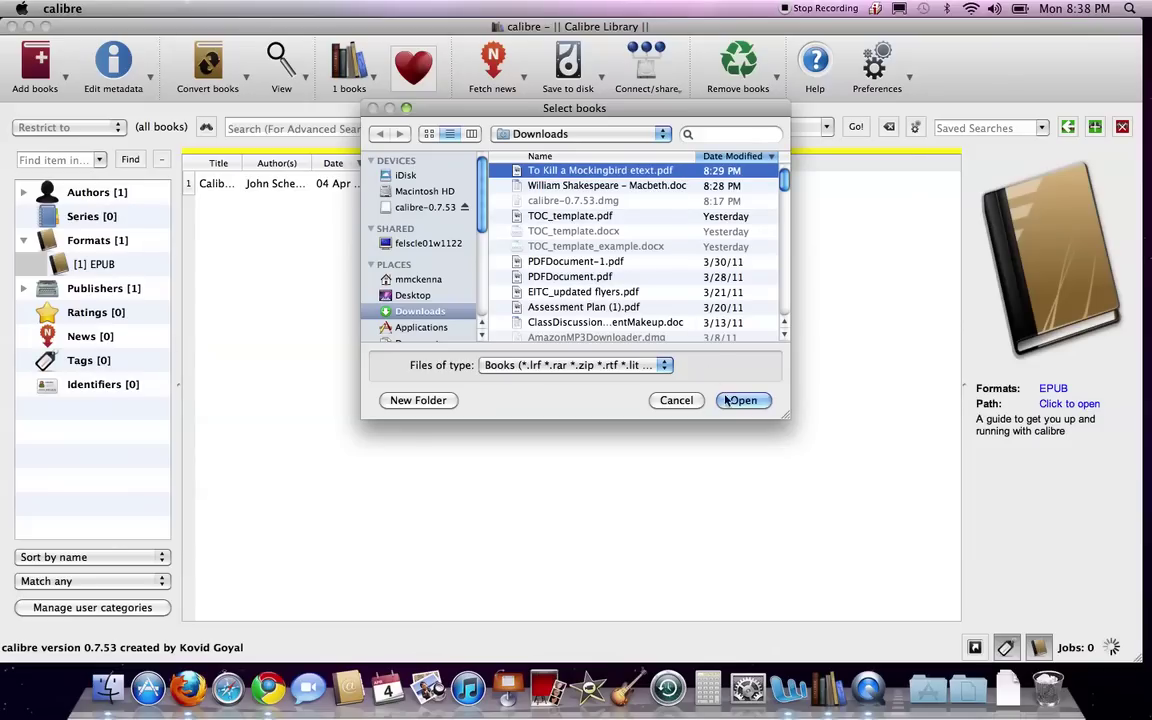
{"action": "left_click", "coordinate": [740, 400]}
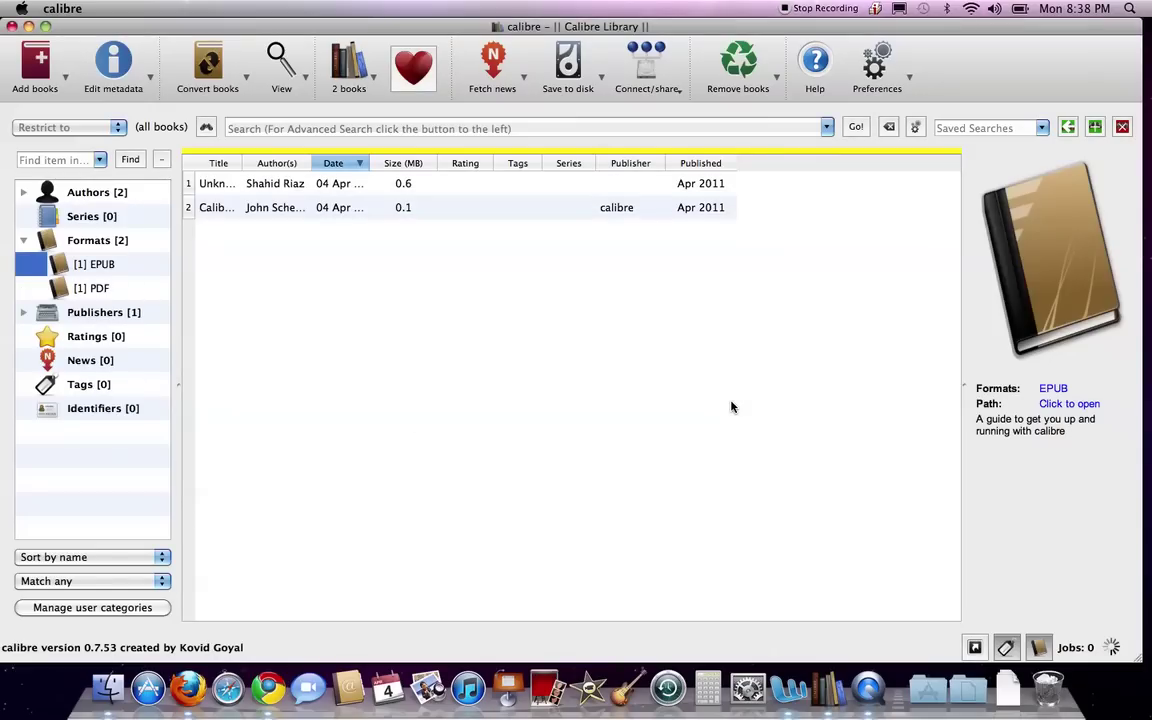
Filter the library by EPUB format, then by PDF to isolate the Unknown-titled book
{"action": "left_click", "coordinate": [142, 268]}
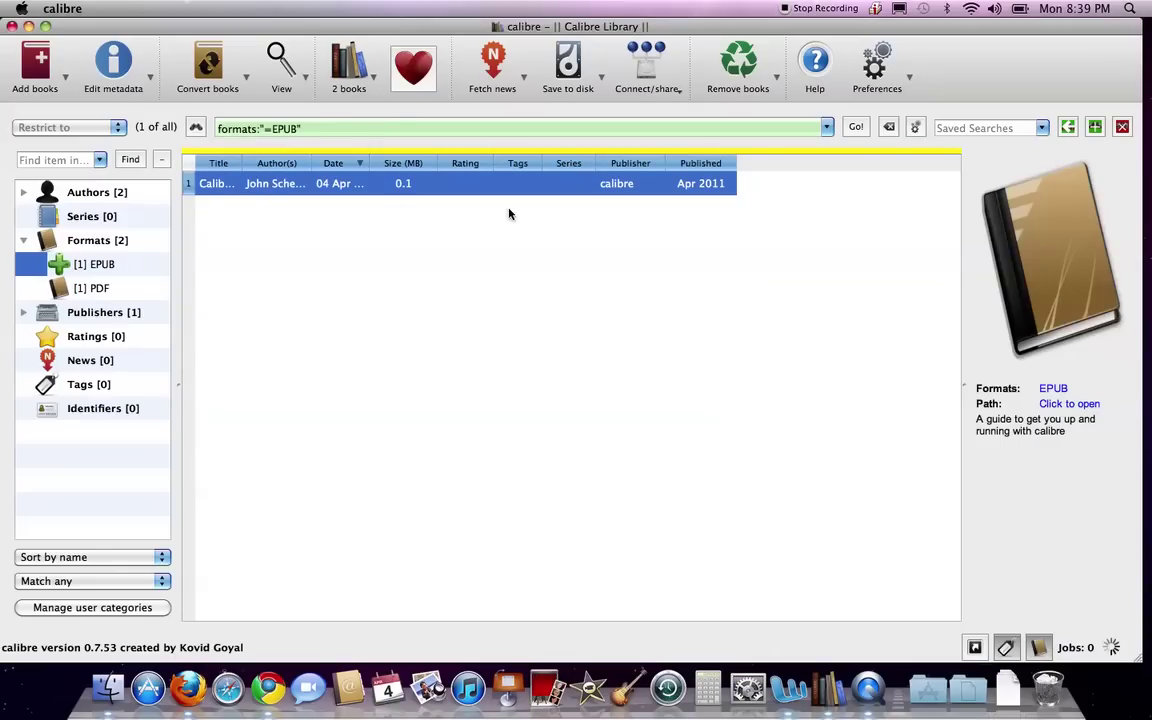
{"action": "left_click", "coordinate": [124, 294]}
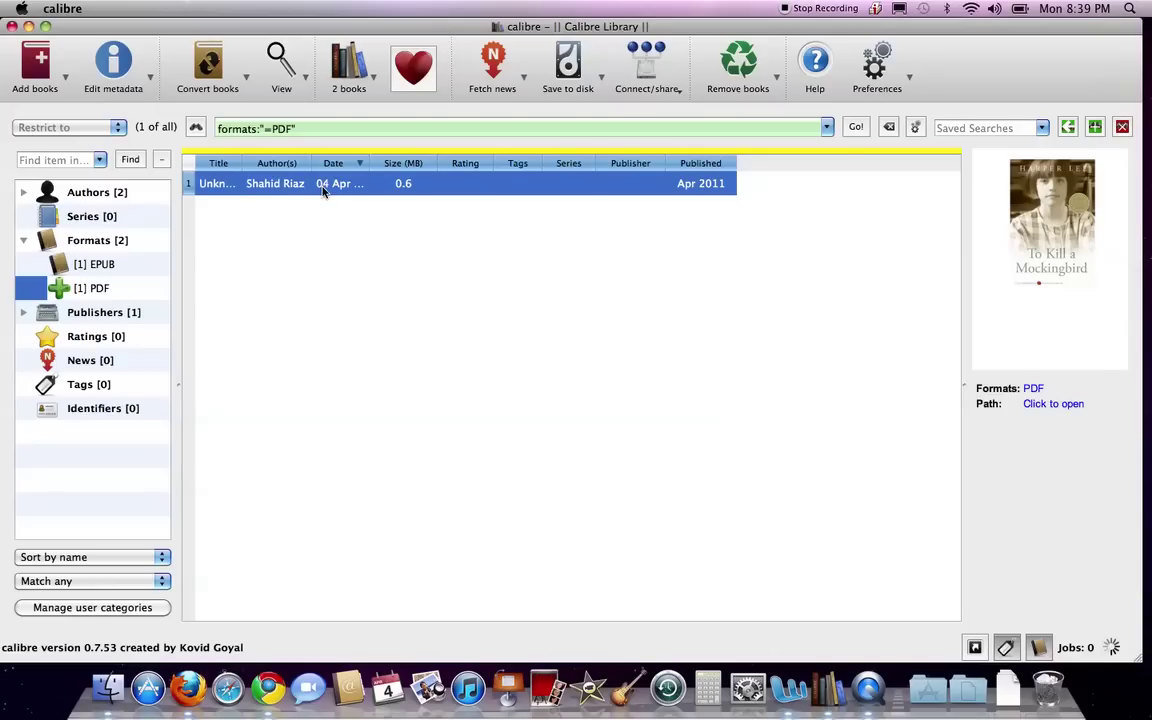
Widen the Title and Author(s) columns and retitle the PDF book 'To Kill a Mockingbird'
{"action": "left_click_drag", "start_coordinate": [241, 163], "coordinate": [326, 175]}
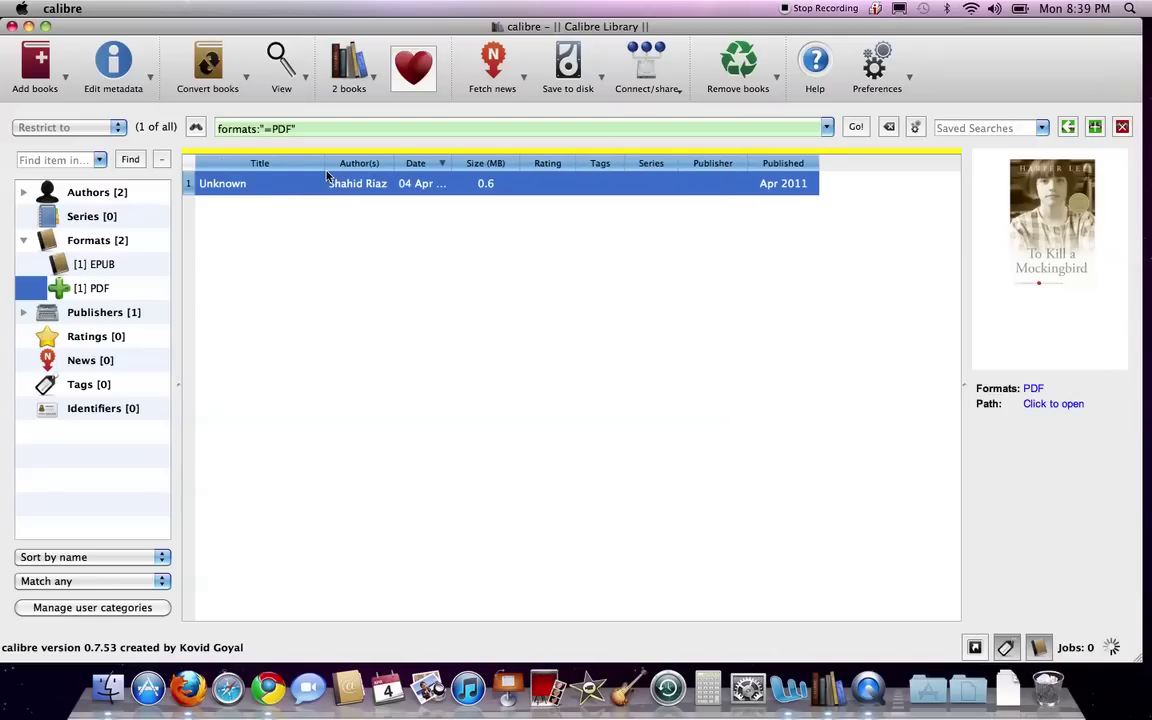
{"action": "left_click_drag", "start_coordinate": [393, 163], "coordinate": [530, 178]}
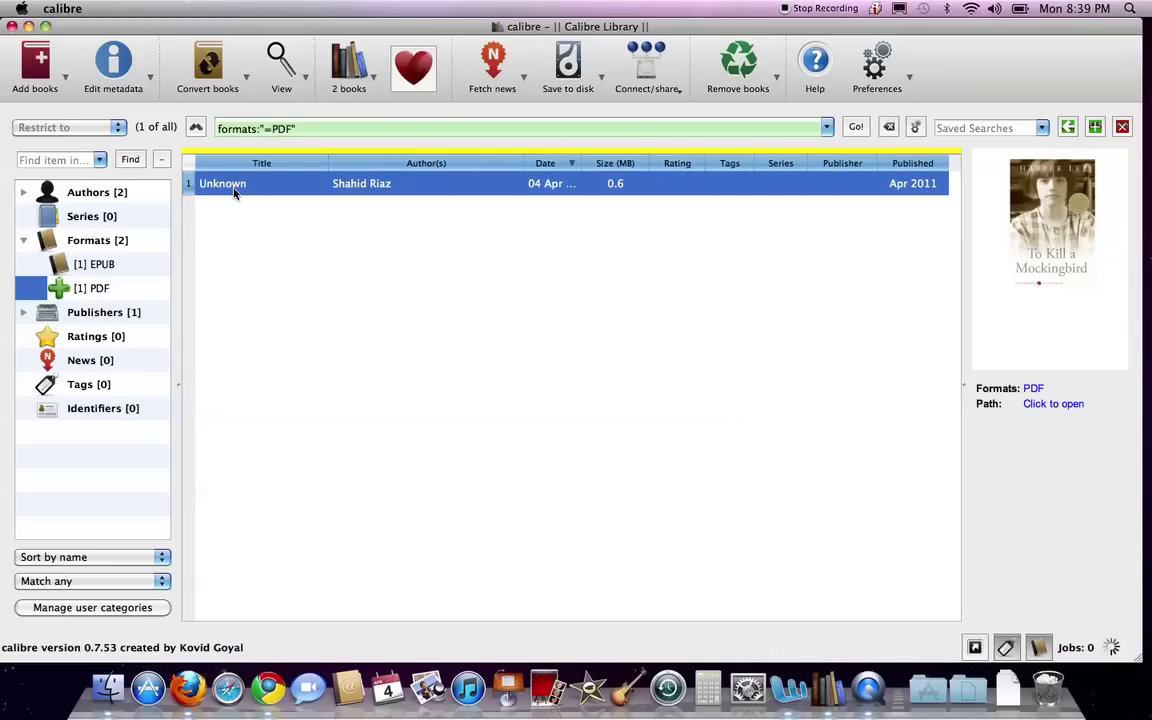
{"action": "double_click", "coordinate": [234, 190]}
{"action": "type", "text": "To Kill"}
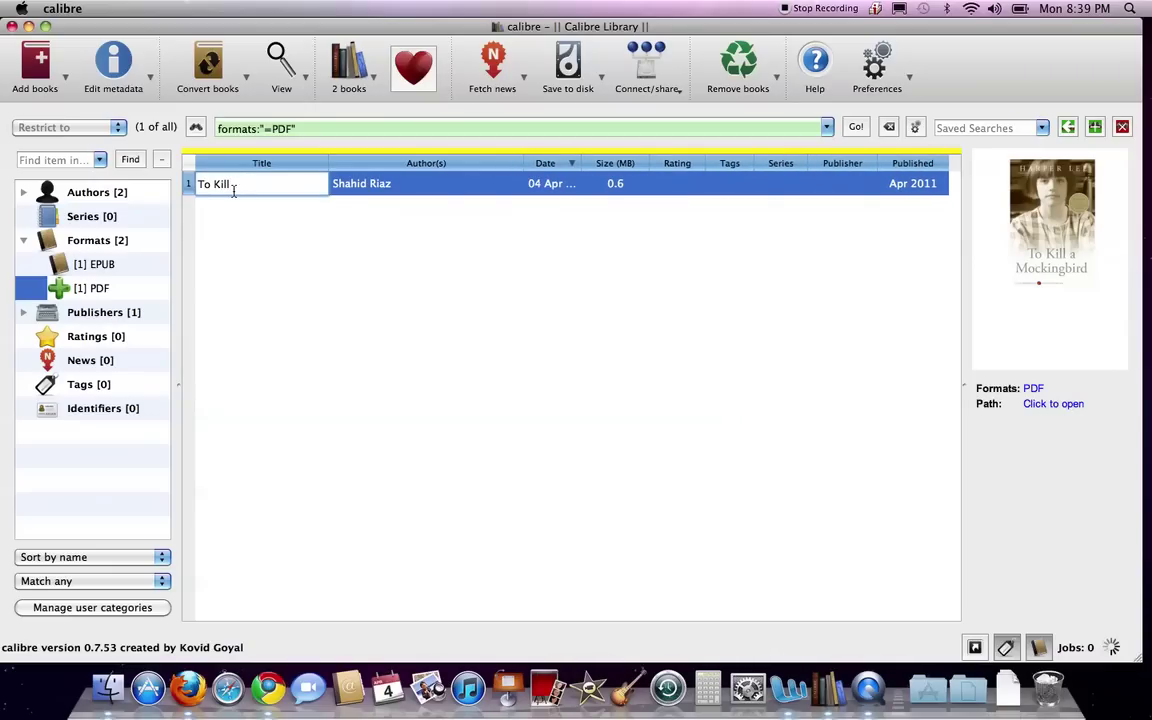
{"action": "type", "text": " a Mockingbird"}
{"action": "left_click", "coordinate": [394, 183]}
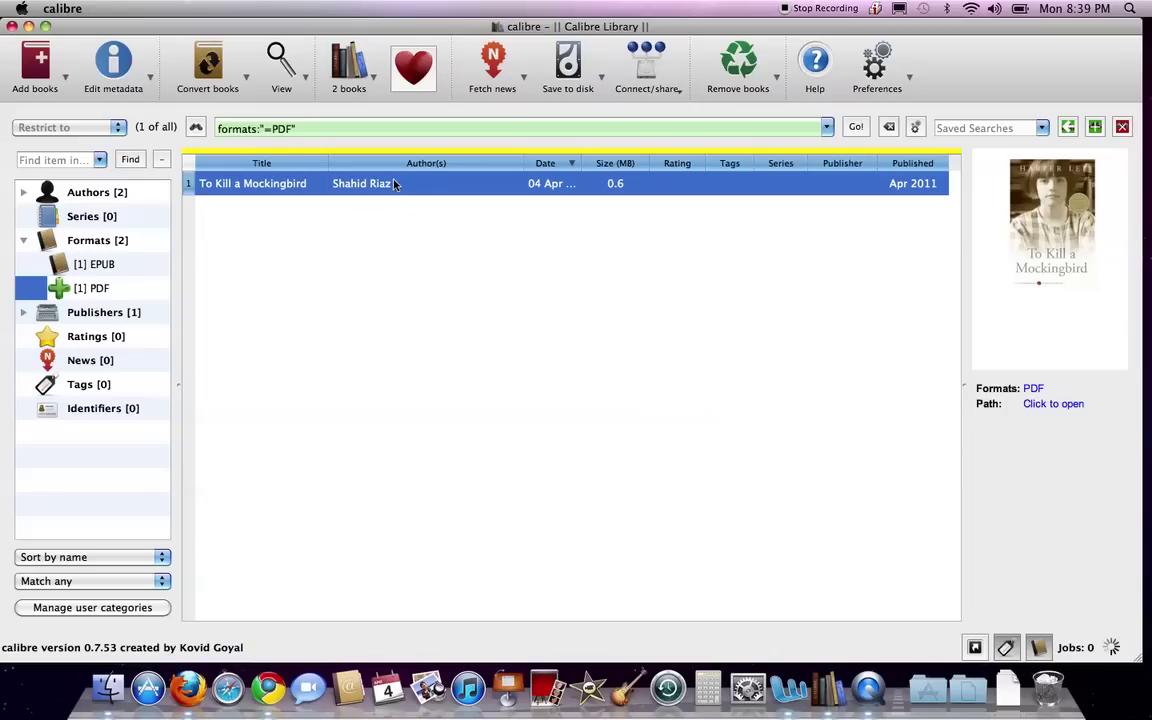
Replace the book's wrong author with Harper Lee
{"action": "left_click_drag", "start_coordinate": [391, 183], "coordinate": [334, 176]}
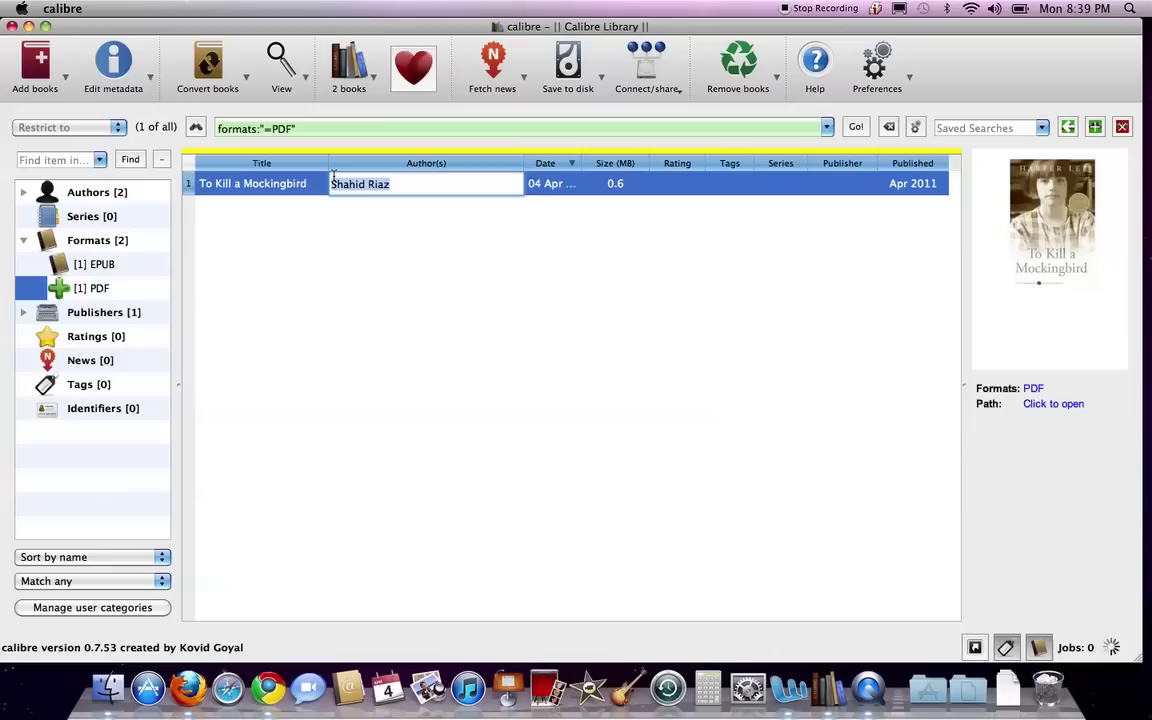
{"action": "type", "text": "Harper Lee"}
{"action": "key", "text": "Return"}
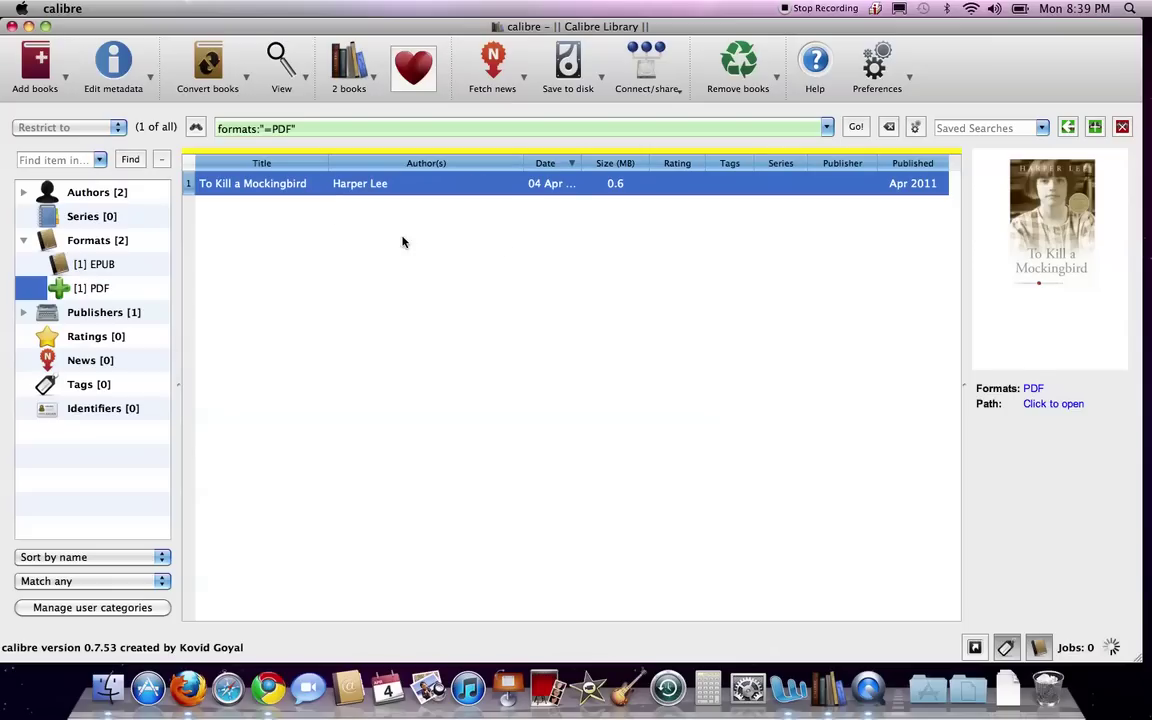
Convert the To Kill a Mockingbird PDF to EPUB using the default conversion settings
{"action": "left_click", "coordinate": [241, 85]}
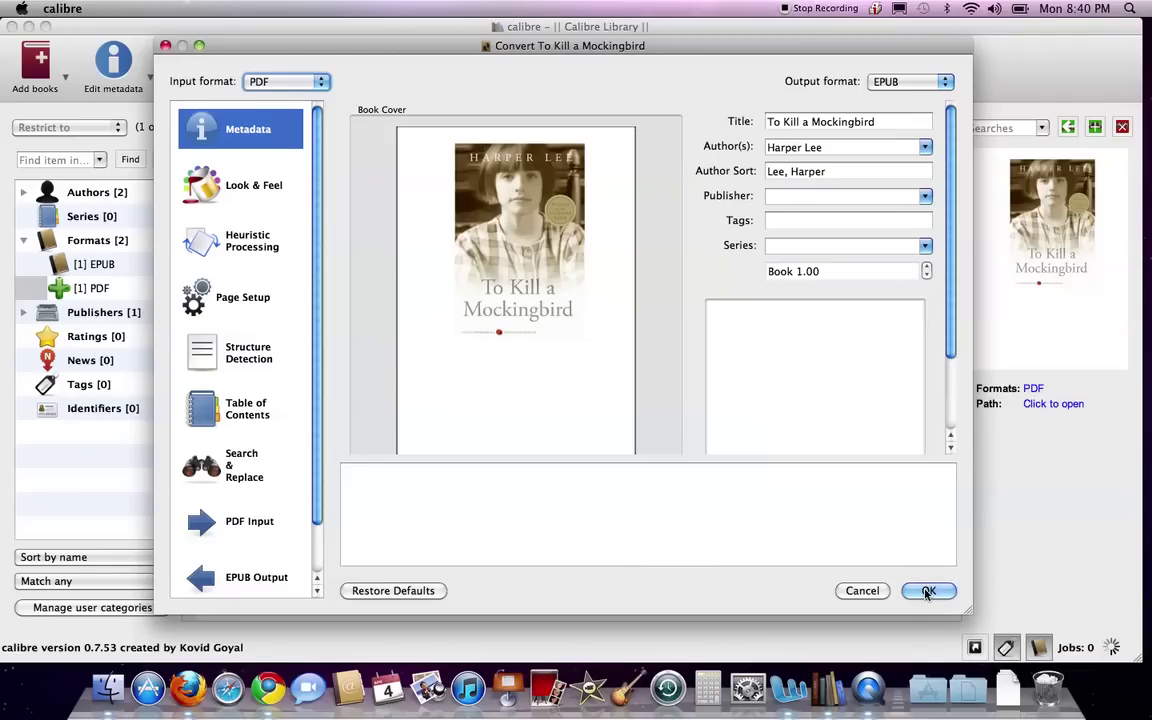
{"action": "left_click", "coordinate": [927, 592]}
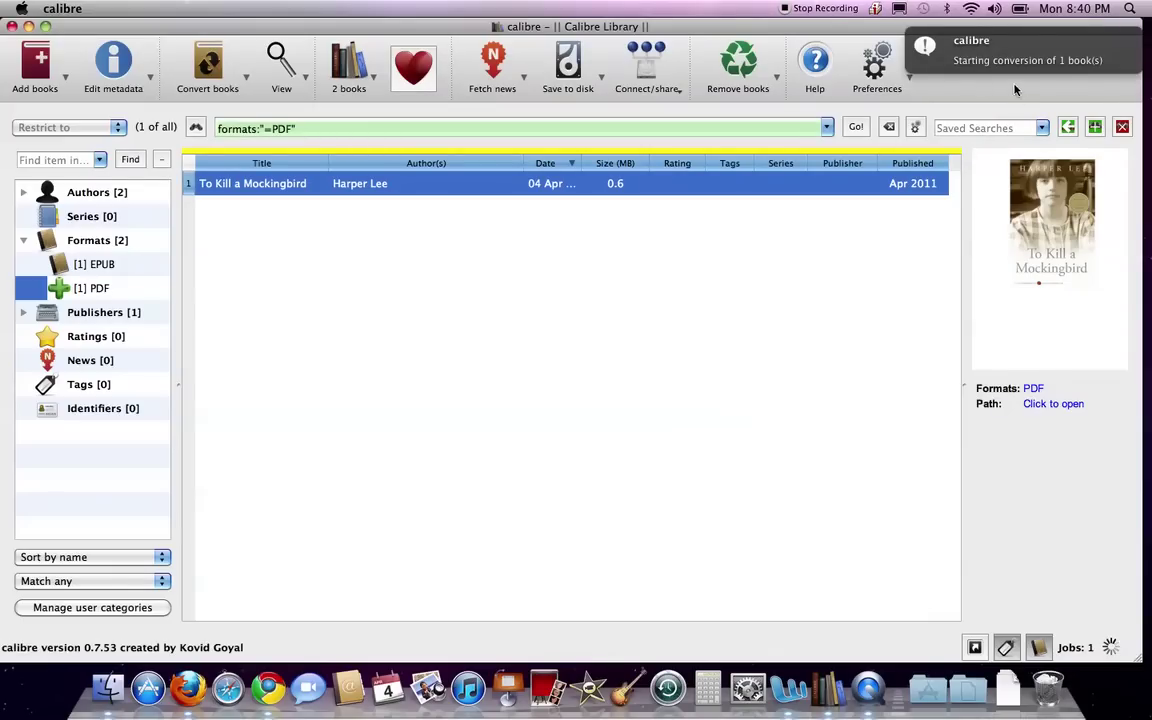
{"action": "mouse_move", "coordinate": [1060, 74]}
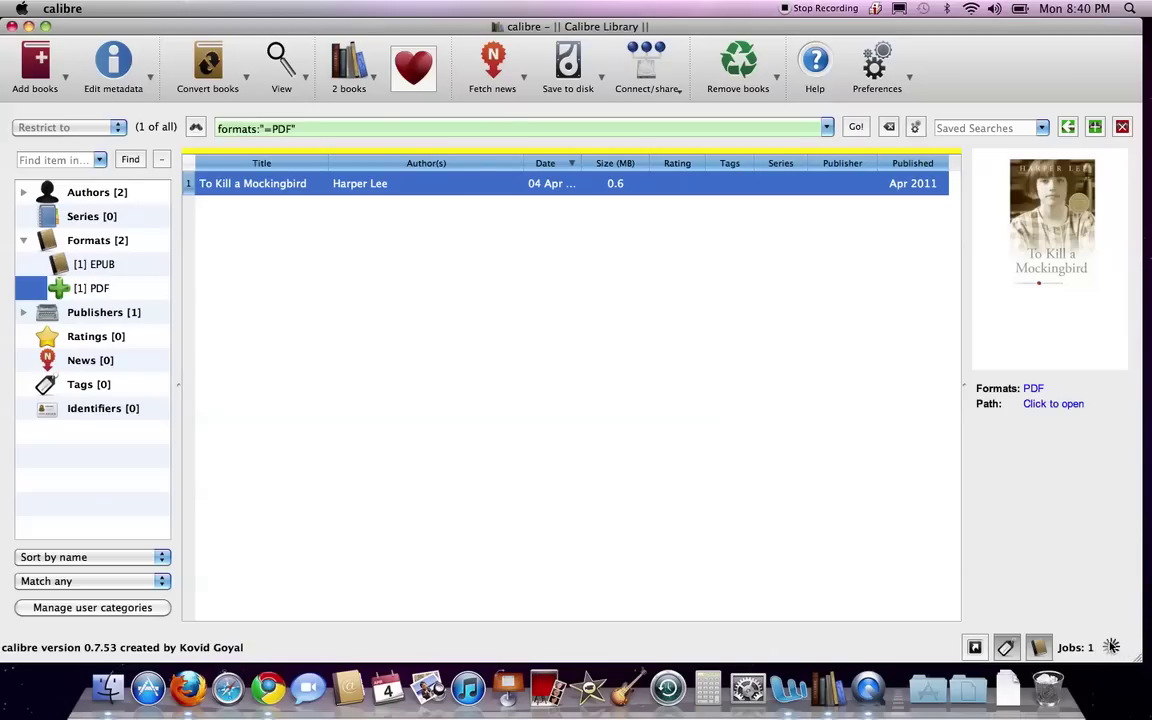
Watch the EPUB conversion job finish in the Jobs list, then dismiss the completion notice
{"action": "left_click", "coordinate": [1110, 647]}
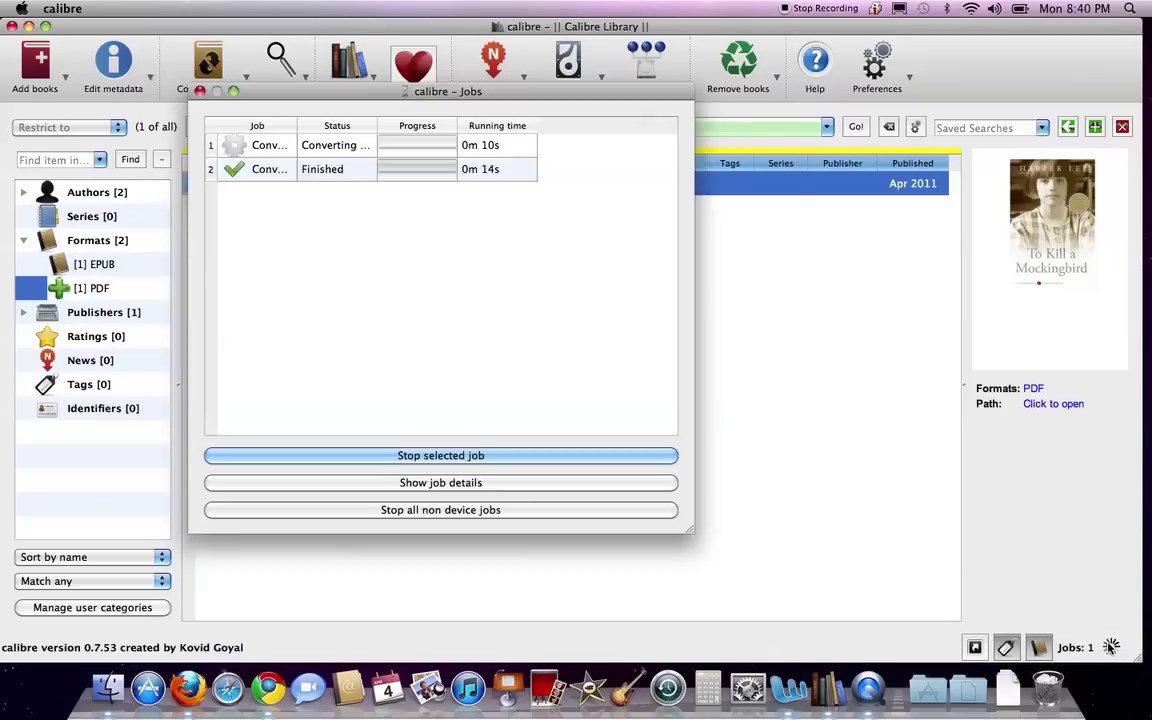
{"action": "left_click", "coordinate": [1110, 647]}
{"action": "left_click", "coordinate": [1109, 647]}
{"action": "left_click", "coordinate": [1109, 647]}
{"action": "left_click", "coordinate": [1109, 647]}
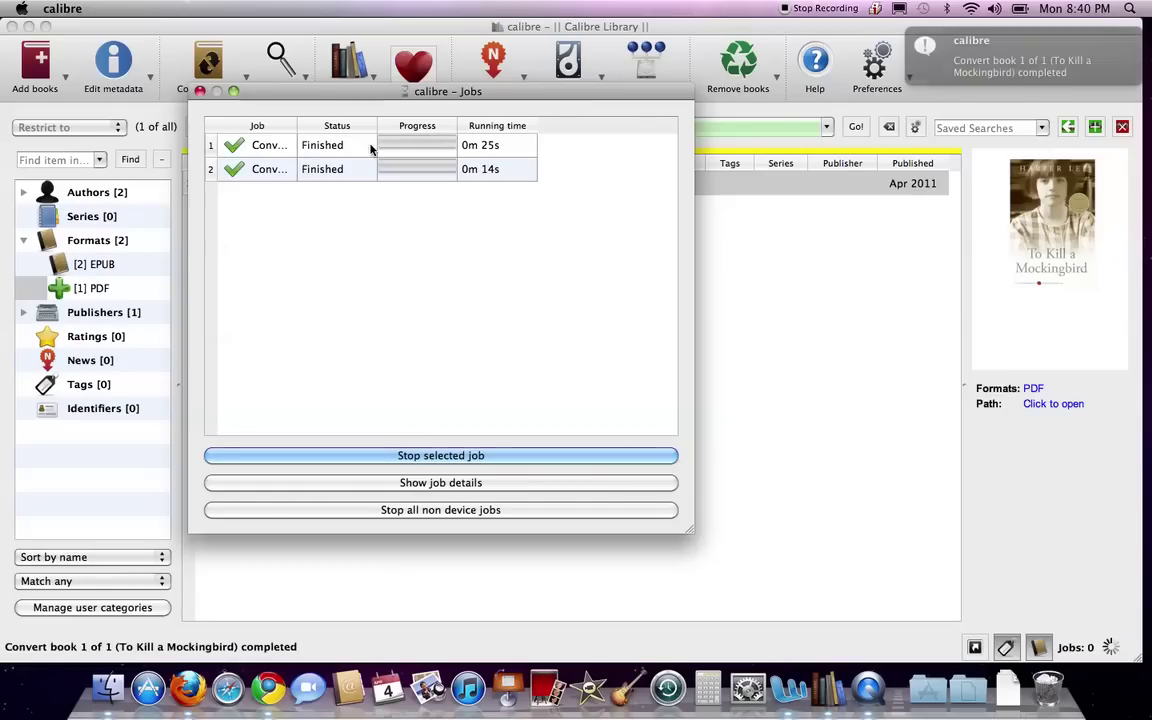
{"action": "left_click", "coordinate": [918, 42]}
{"action": "left_click", "coordinate": [797, 272]}
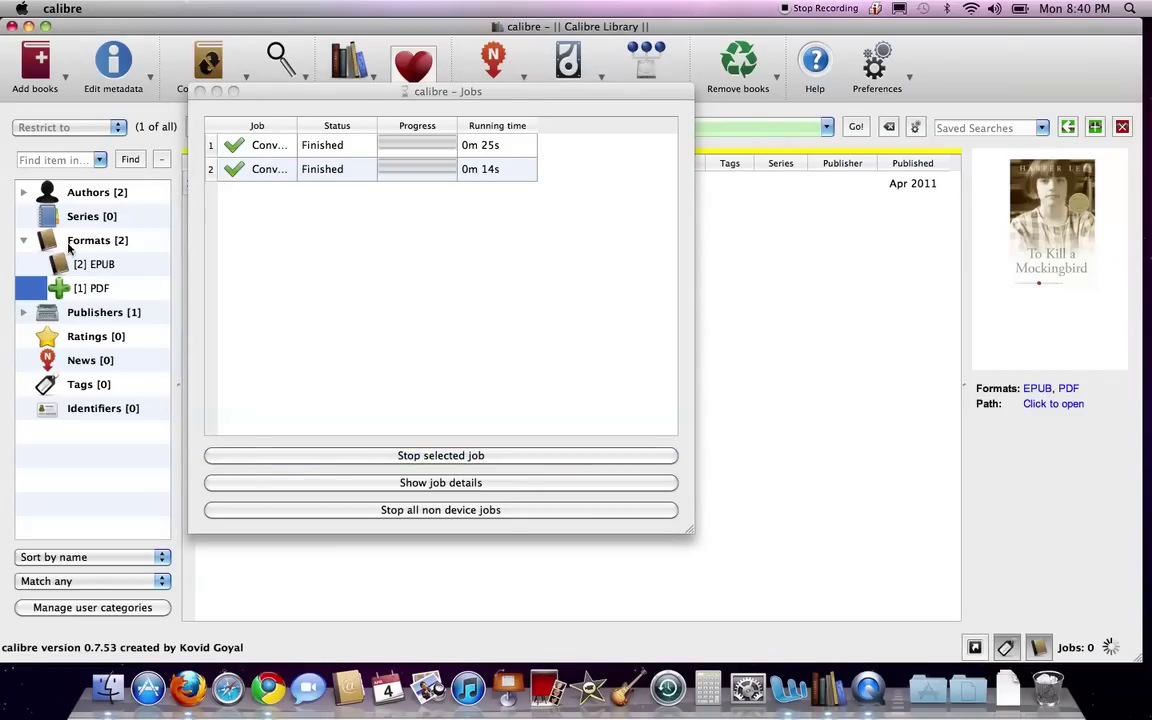
Close the Jobs window and filter the library to EPUB-format books
{"action": "left_click", "coordinate": [200, 92]}
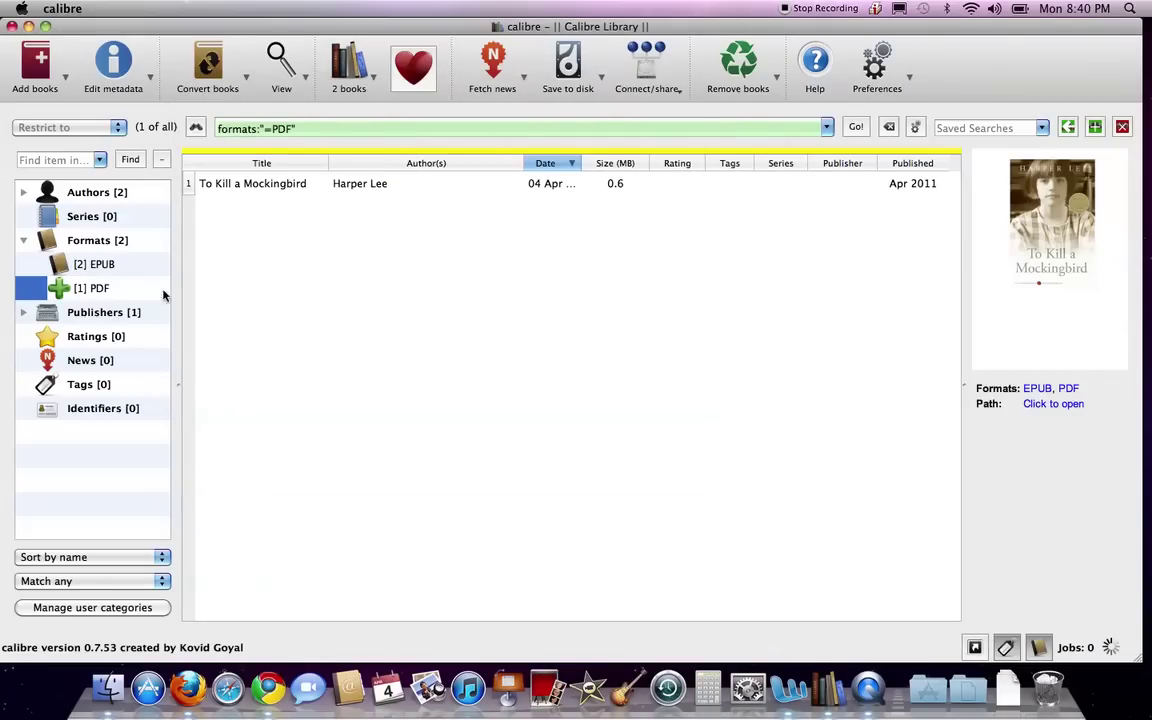
{"action": "left_click", "coordinate": [104, 264]}
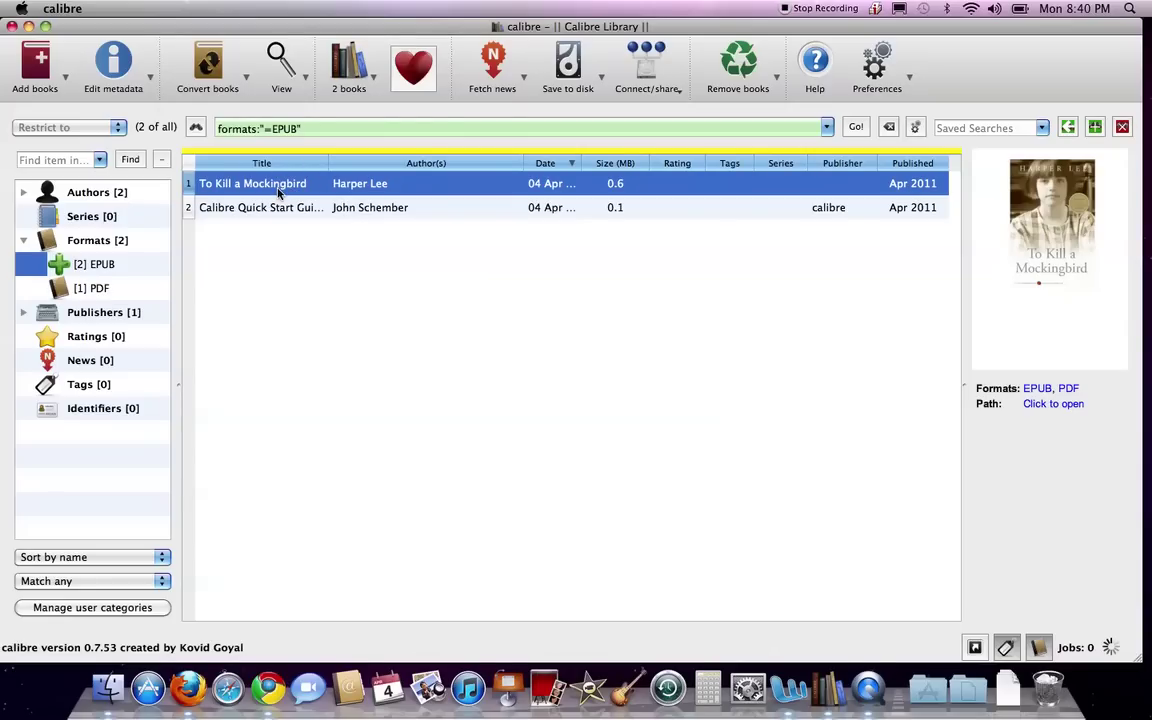
Open the To Kill a Mockingbird EPUB in the E-book Viewer, closing the extra empty window
{"action": "double_click", "coordinate": [280, 193]}
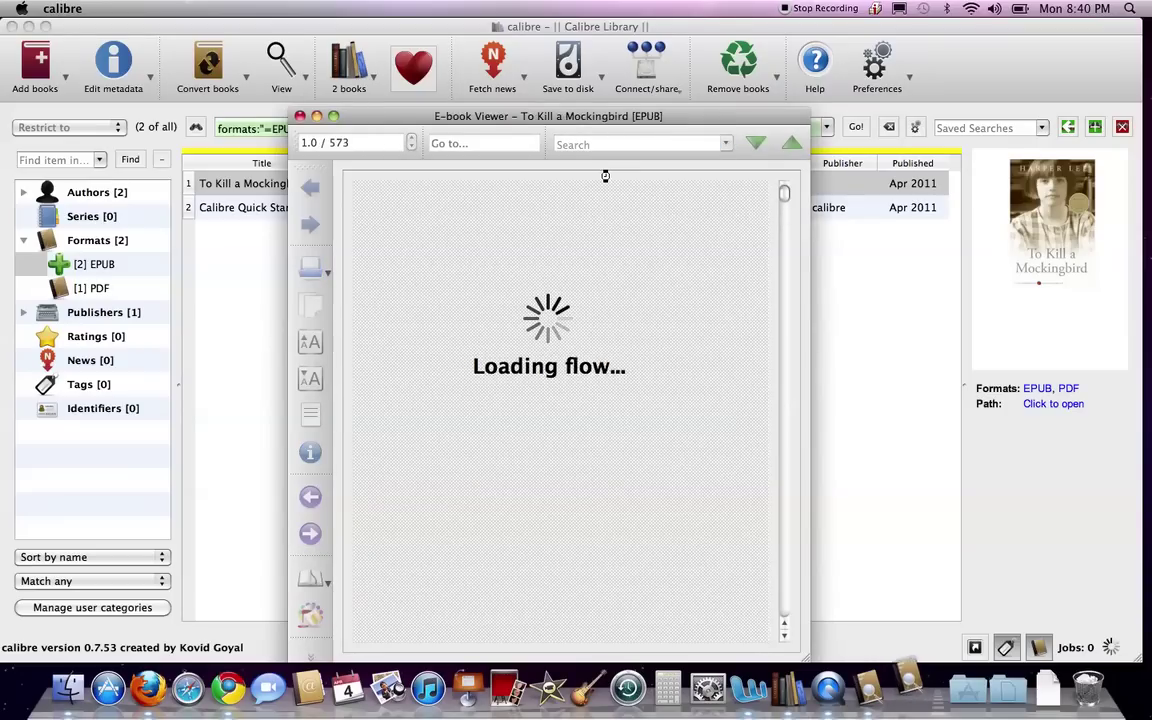
{"action": "left_click_drag", "start_coordinate": [586, 115], "coordinate": [585, 22]}
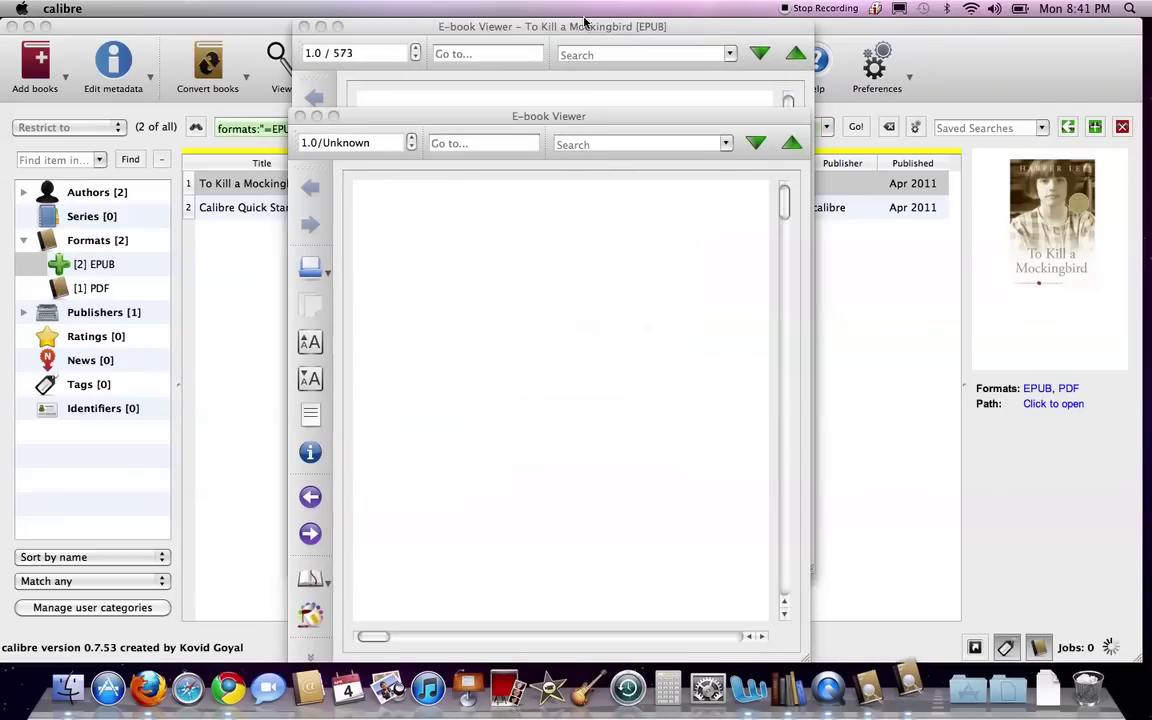
{"action": "left_click", "coordinate": [300, 117]}
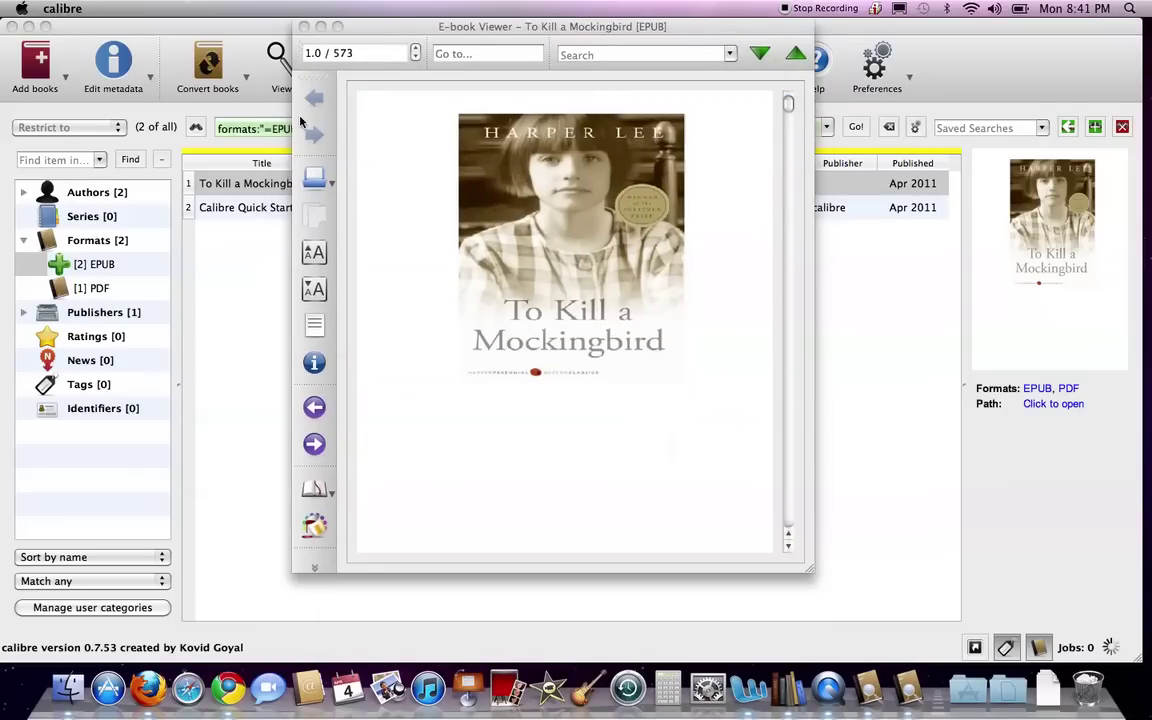
{"action": "left_click", "coordinate": [773, 58]}
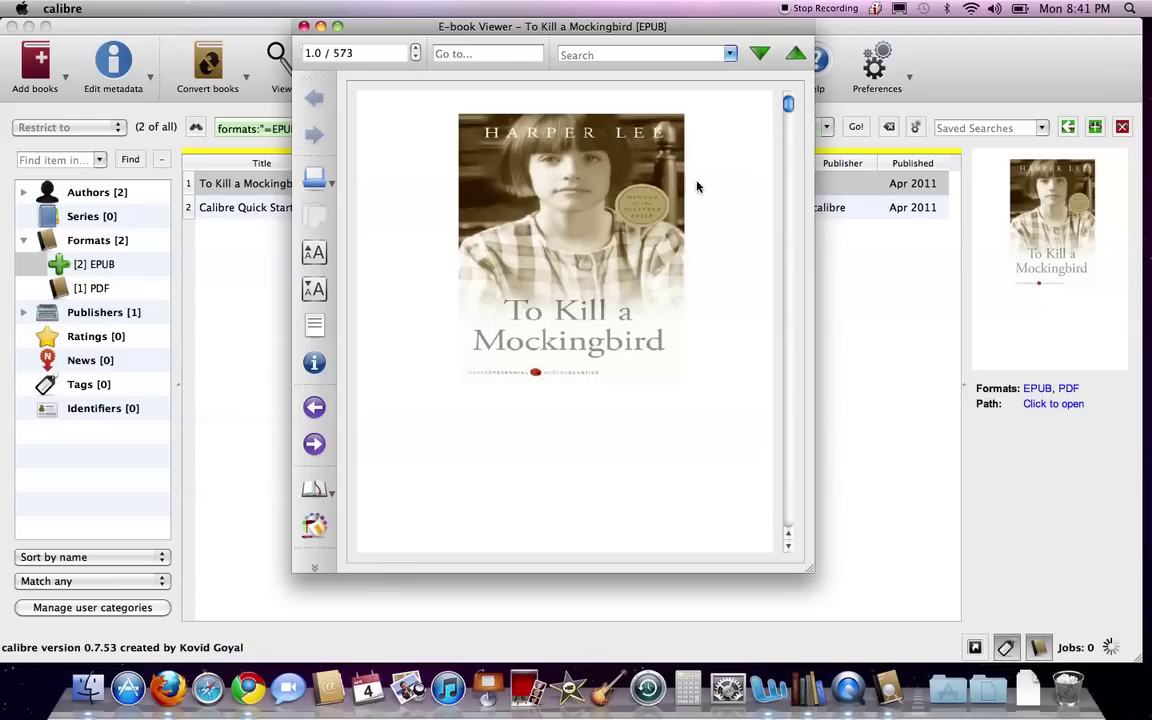
Enlarge the viewer text three steps, shrink it four steps, then close the E-book Viewer
{"action": "left_click_drag", "start_coordinate": [788, 104], "coordinate": [786, 128]}
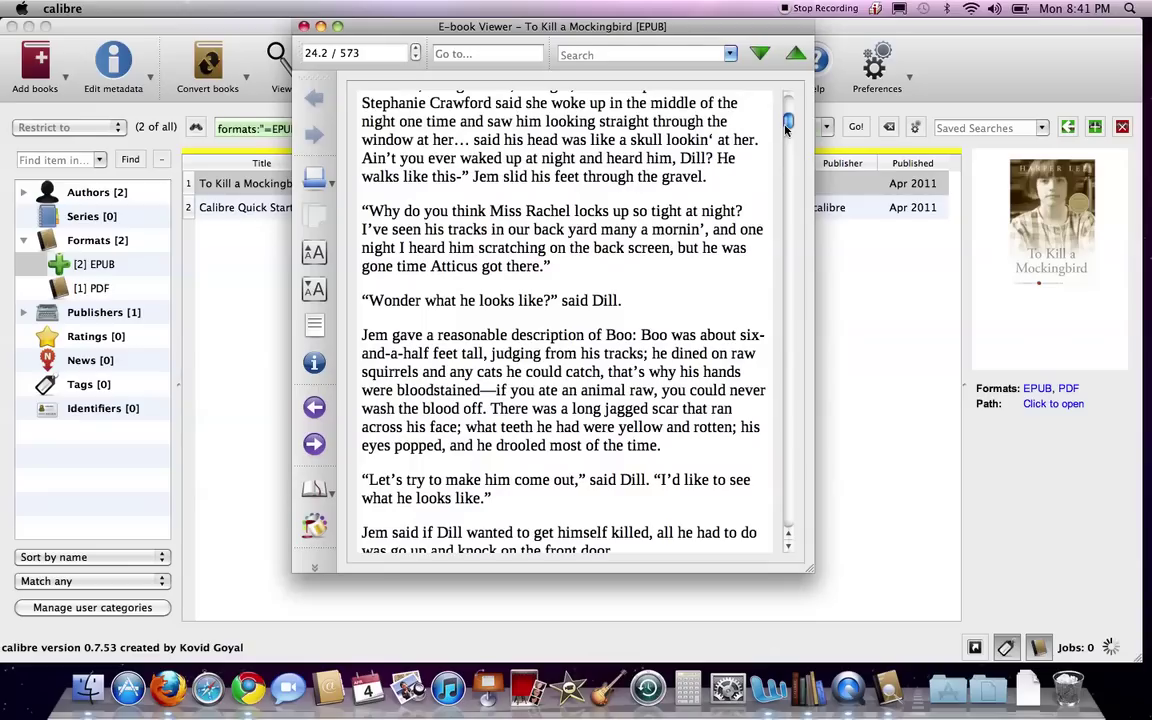
{"action": "left_click_drag", "start_coordinate": [358, 205], "coordinate": [676, 337]}
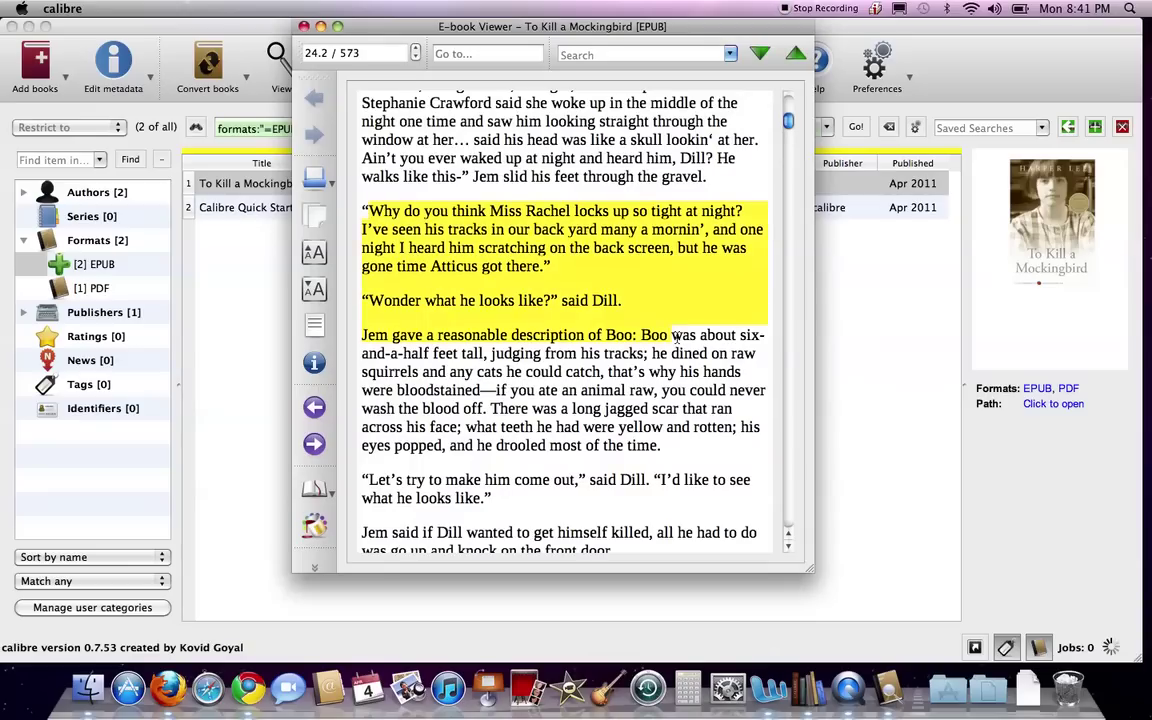
{"action": "left_click", "coordinate": [315, 255]}
{"action": "left_click", "coordinate": [315, 255]}
{"action": "left_click", "coordinate": [315, 255]}
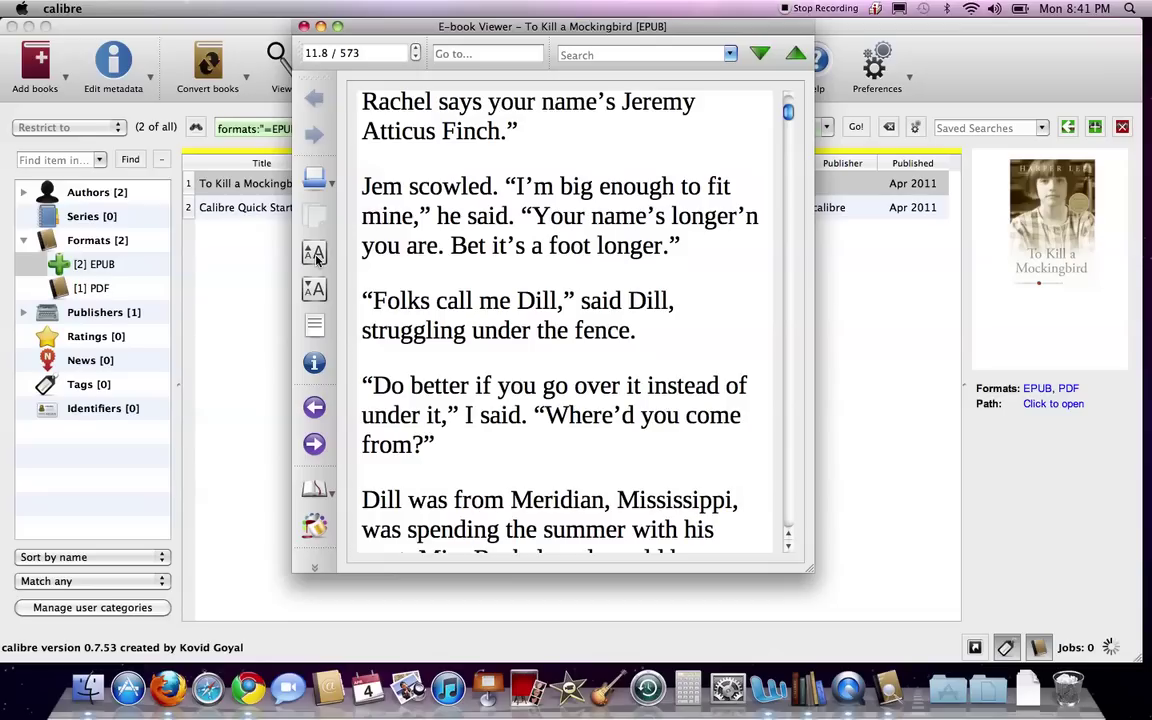
{"action": "left_click", "coordinate": [314, 289]}
{"action": "left_click", "coordinate": [314, 289]}
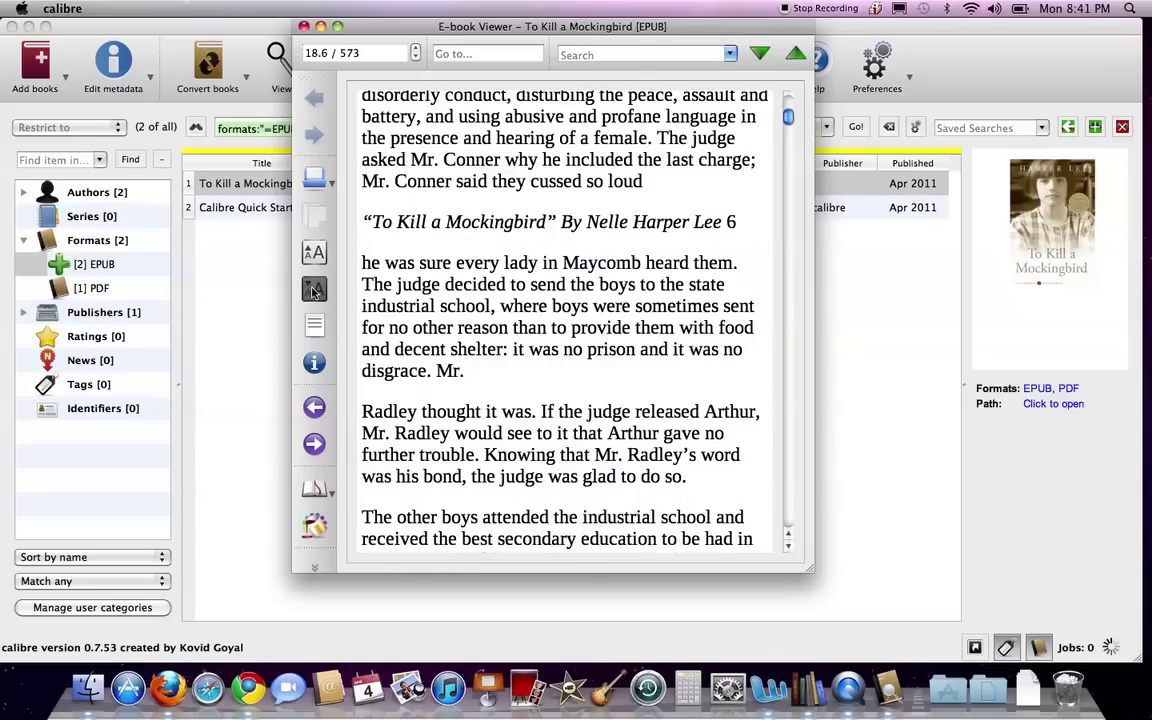
{"action": "left_click", "coordinate": [314, 289]}
{"action": "left_click", "coordinate": [314, 289]}
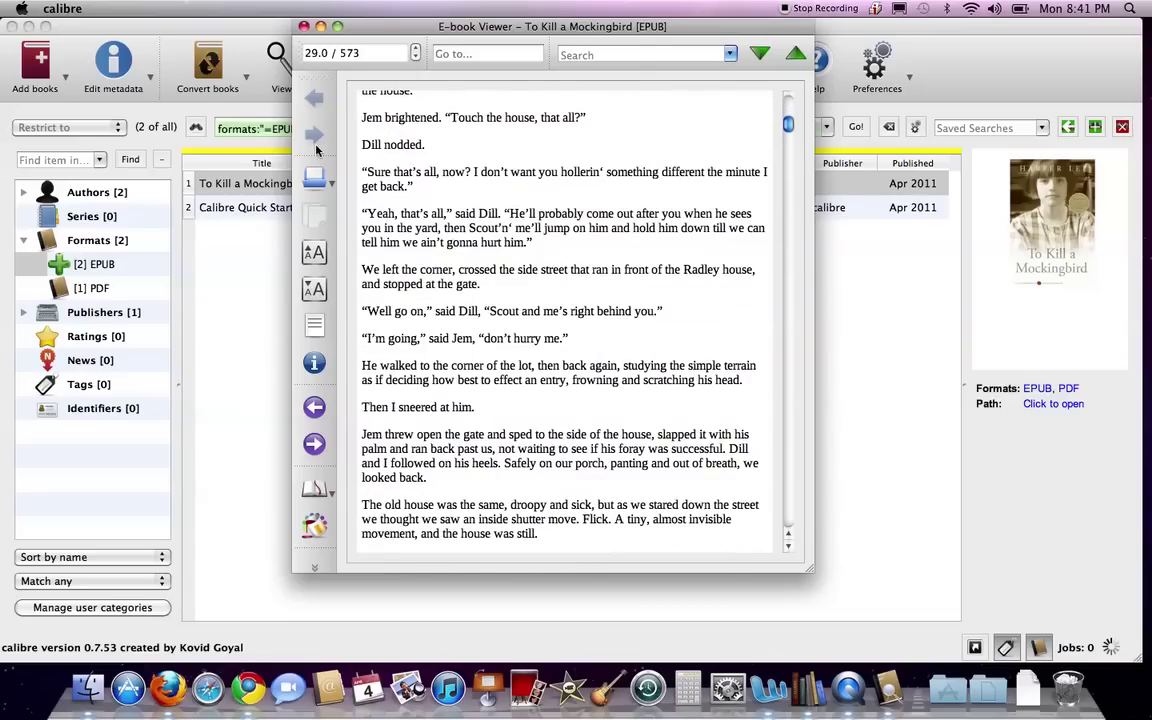
{"action": "left_click", "coordinate": [304, 26]}
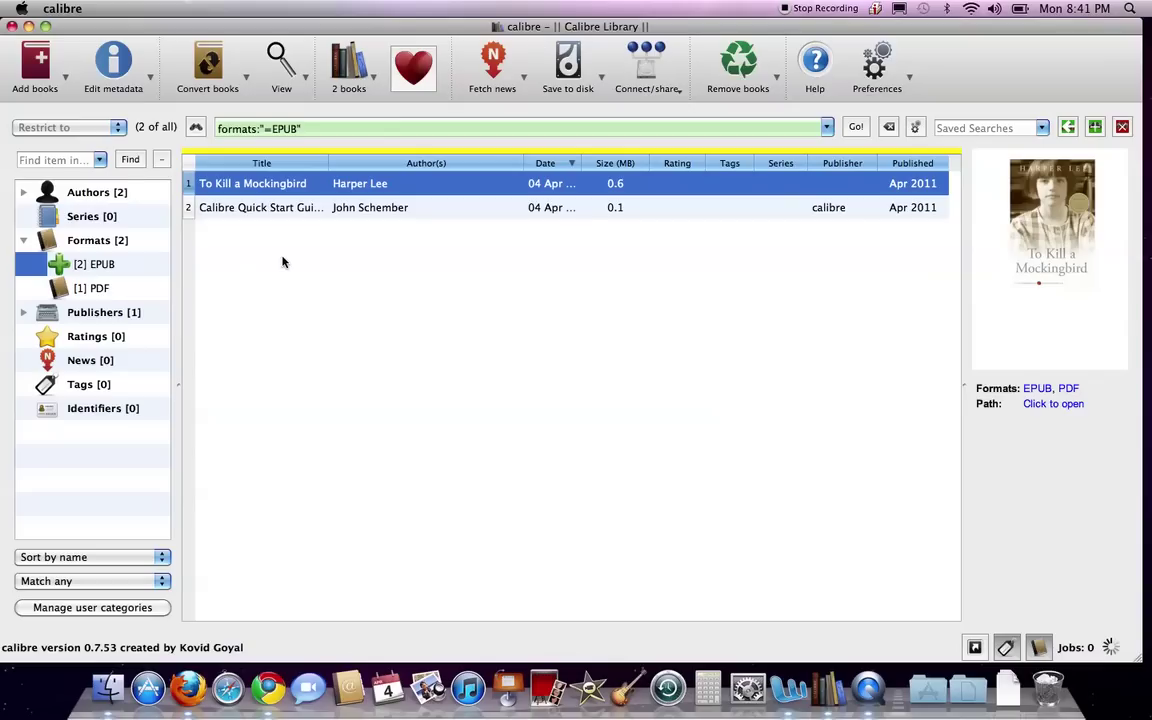